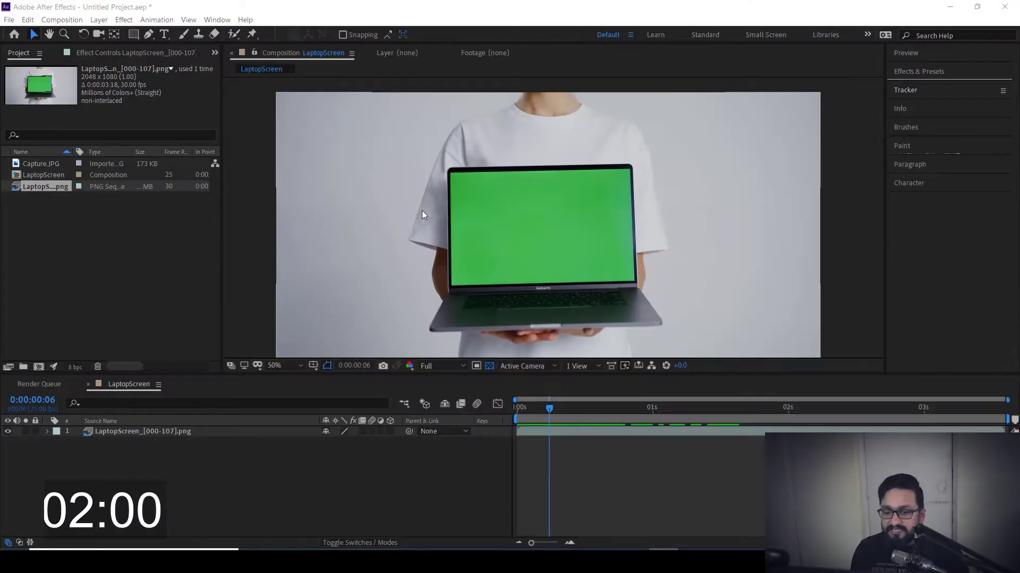
Step: Preview the clip from the start, then open LaptopScreen_[000-107].png in its Layer viewer
click(514, 410)
key(space)
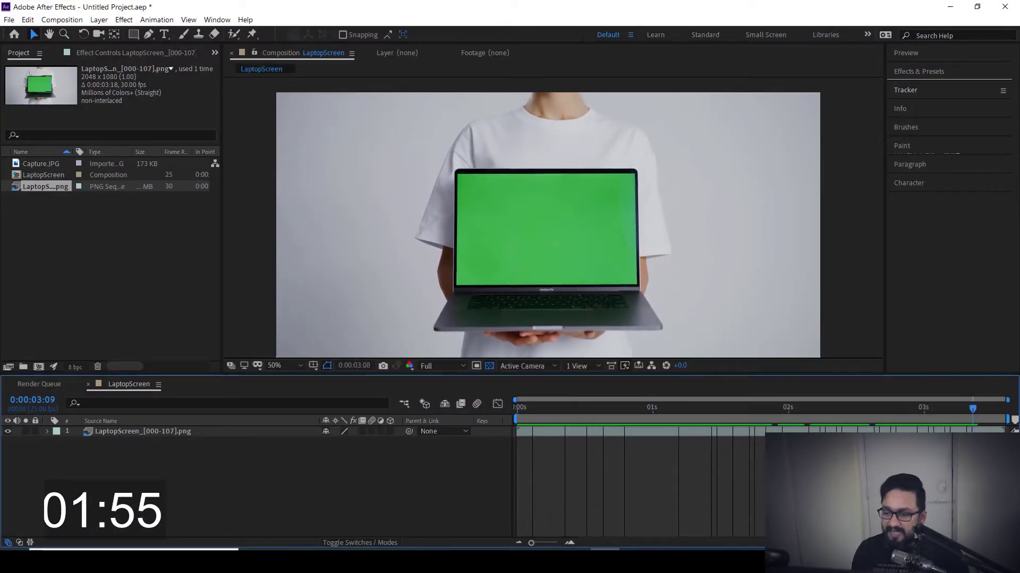
key(space)
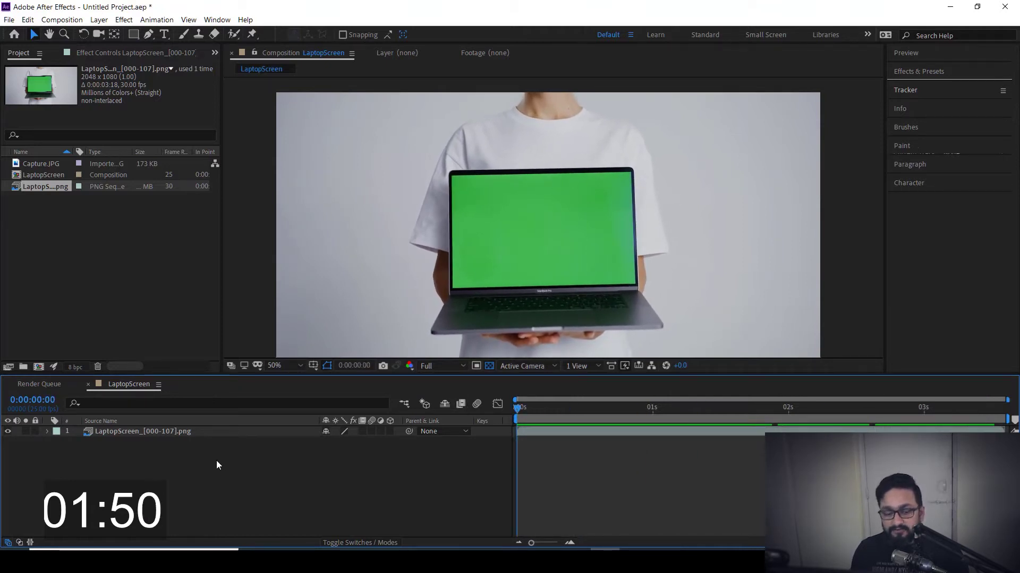
click(171, 432)
double_click(170, 433)
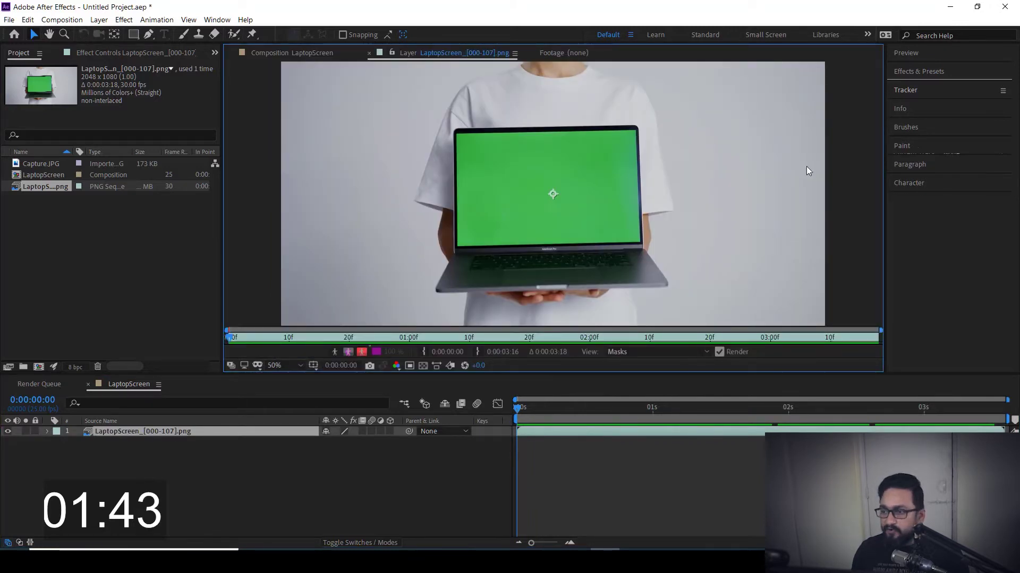
Step: Add Tracker 1 to the laptop footage with Track Type set to Perspective corner pin
click(904, 90)
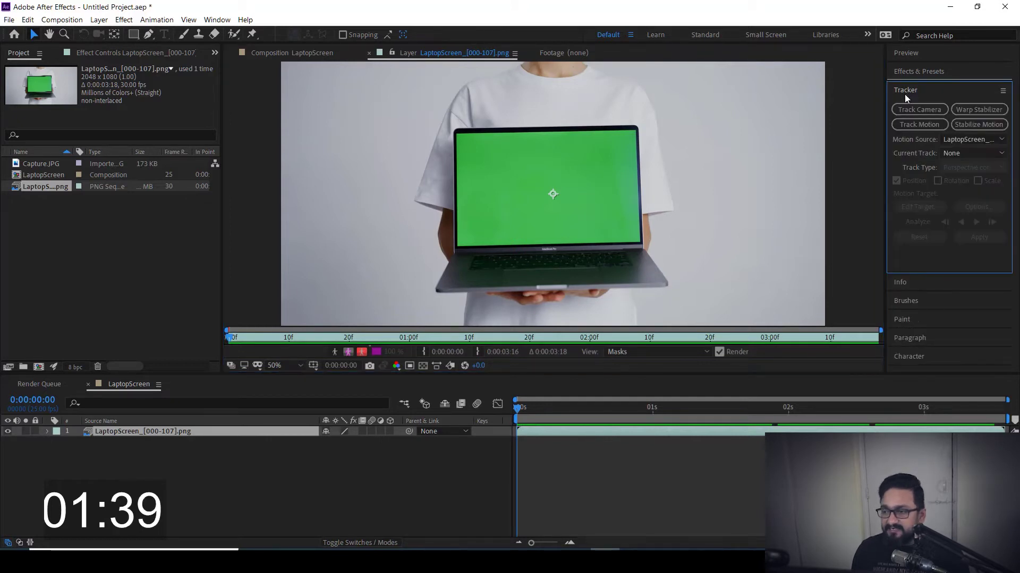
click(916, 126)
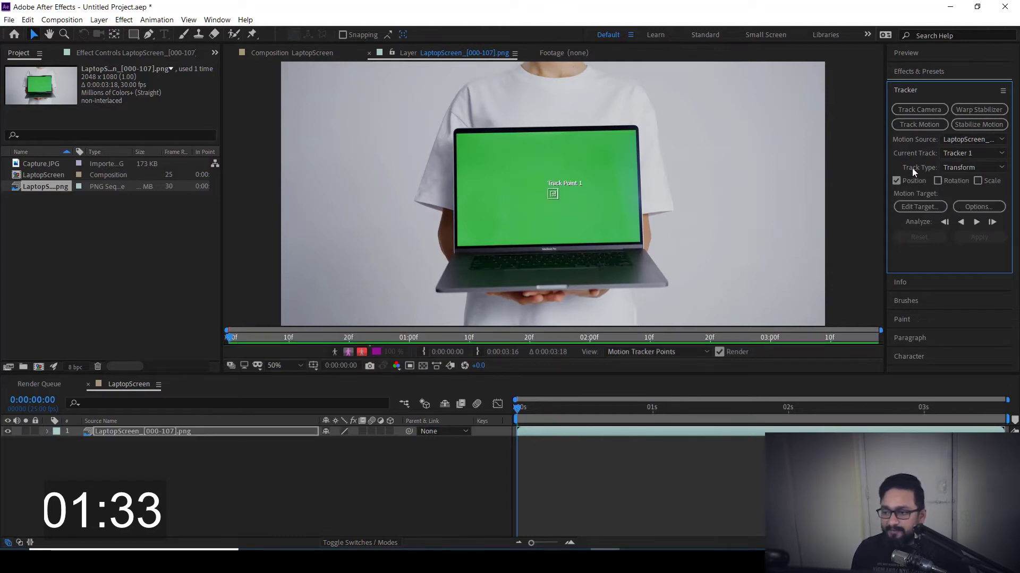
click(955, 167)
key(Escape)
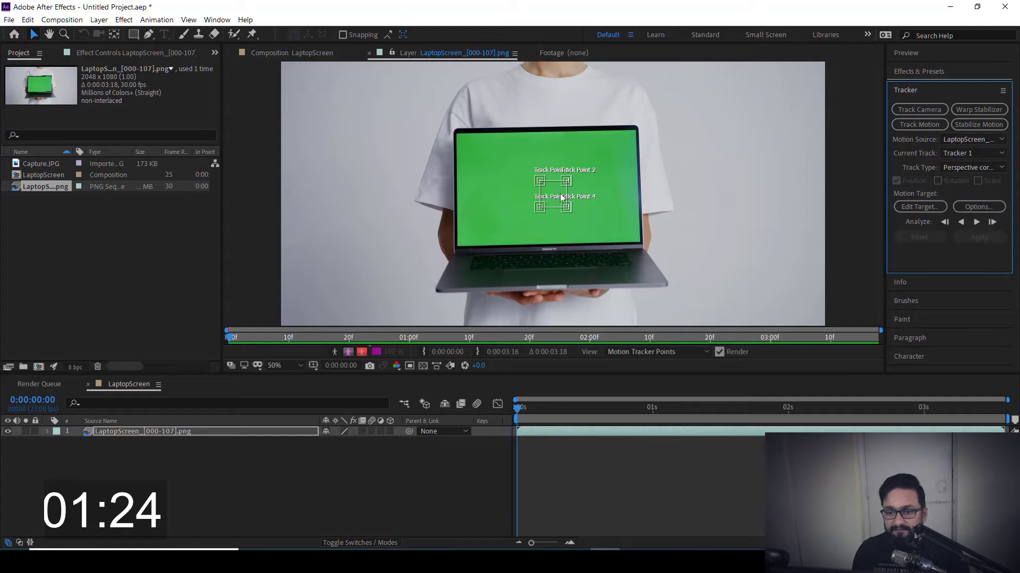
Step: Drag Track Points 1–4 onto the top-left, top-right, bottom-right and bottom-left screen corners
scroll(560, 199, up, 4)
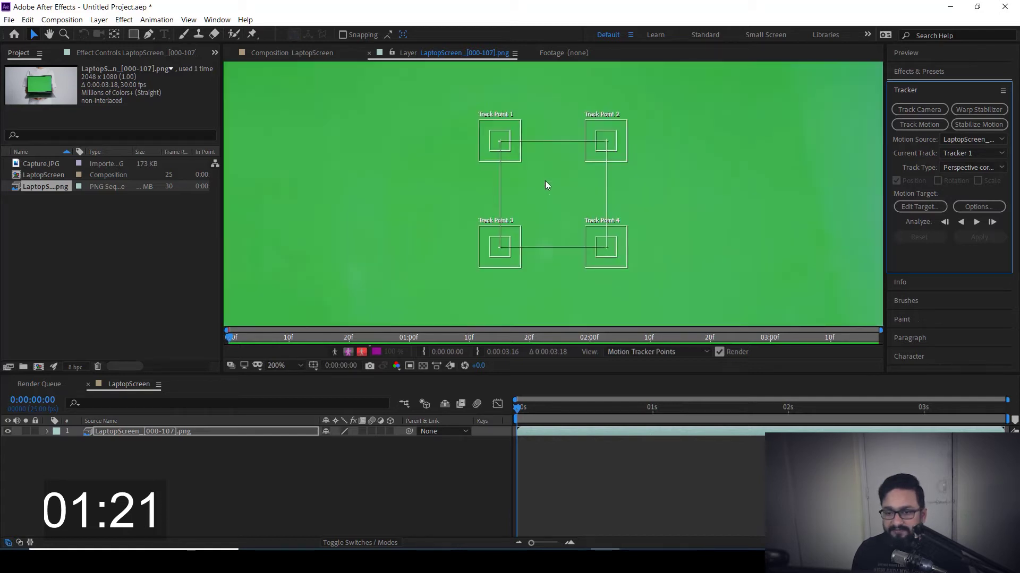
drag(528, 177, 688, 317)
drag(567, 205, 553, 182)
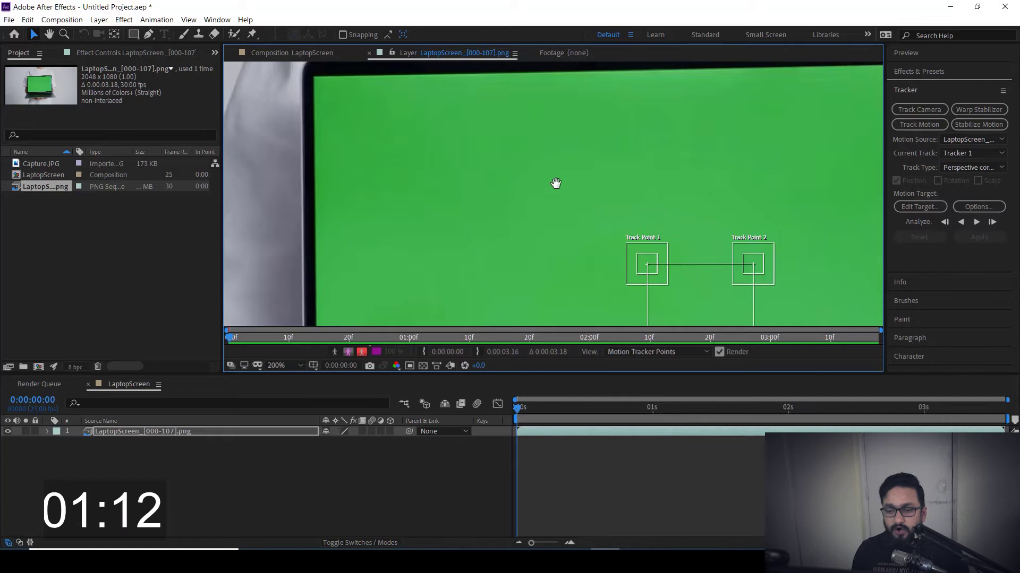
drag(645, 264, 314, 79)
scroll(471, 191, down, 2)
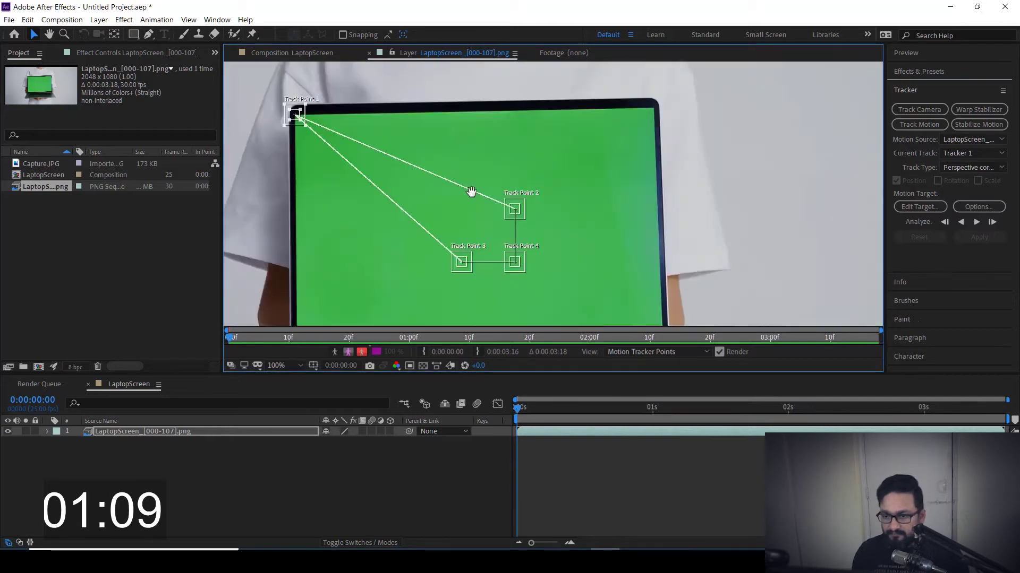
scroll(471, 191, up, 2)
drag(478, 250, 512, 220)
drag(584, 202, 660, 235)
scroll(561, 195, down, 2)
drag(538, 173, 380, 250)
scroll(379, 249, up, 2)
scroll(548, 247, down, 4)
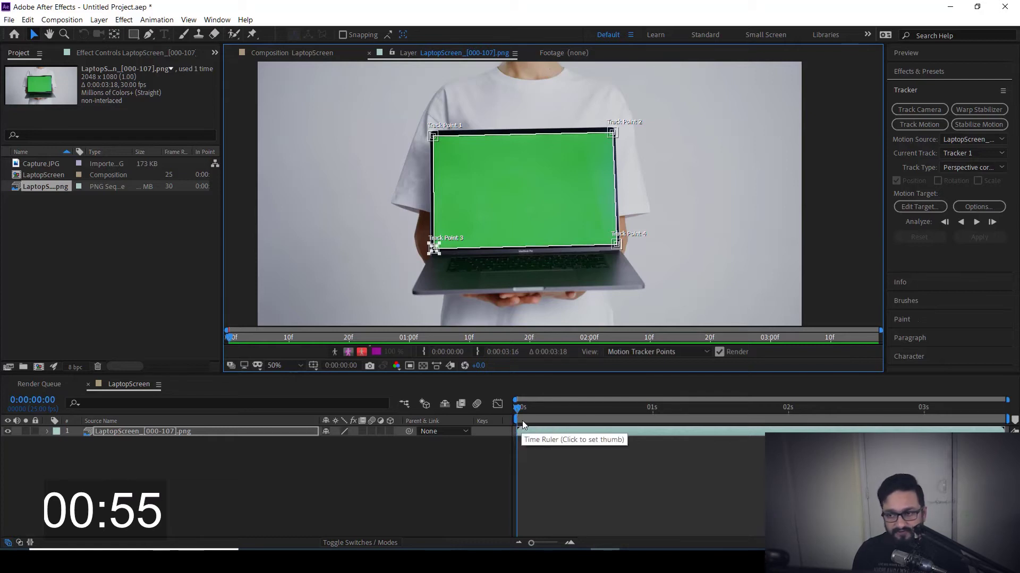
Step: Analyze the four corner points forward through the clip and scrub back to check the track
click(976, 222)
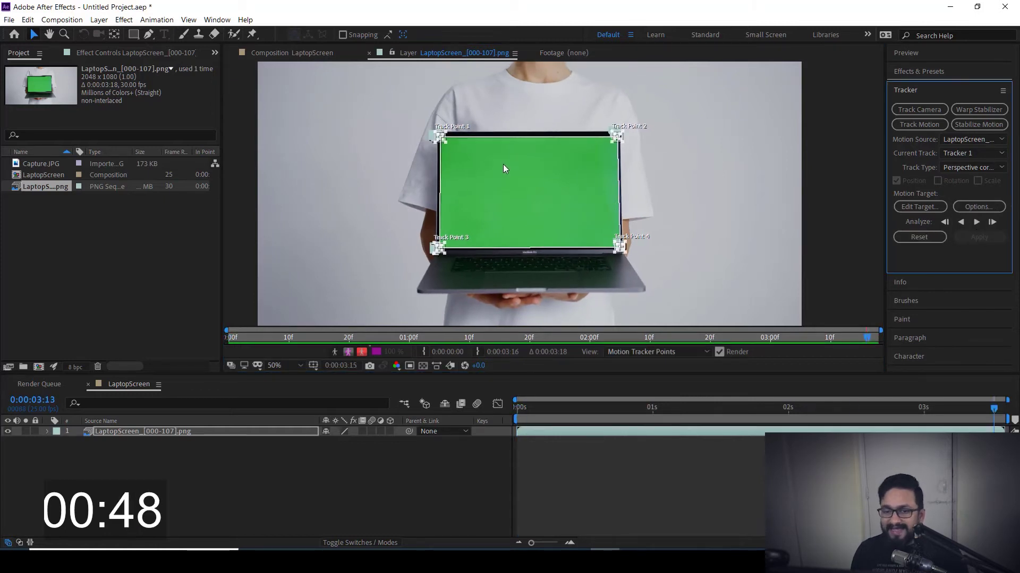
scroll(455, 153, up, 3)
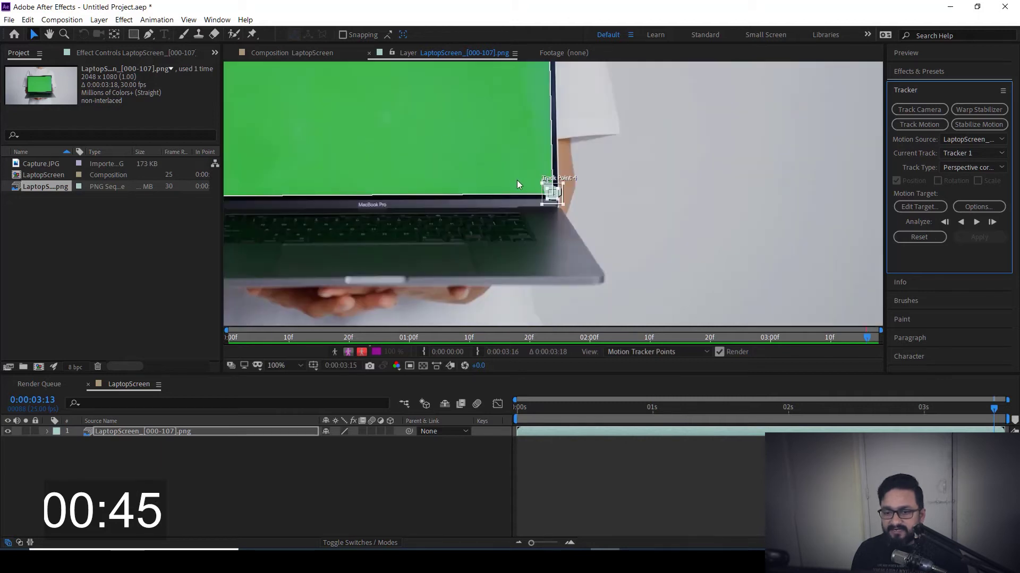
scroll(531, 192, up, 2)
drag(993, 412, 499, 441)
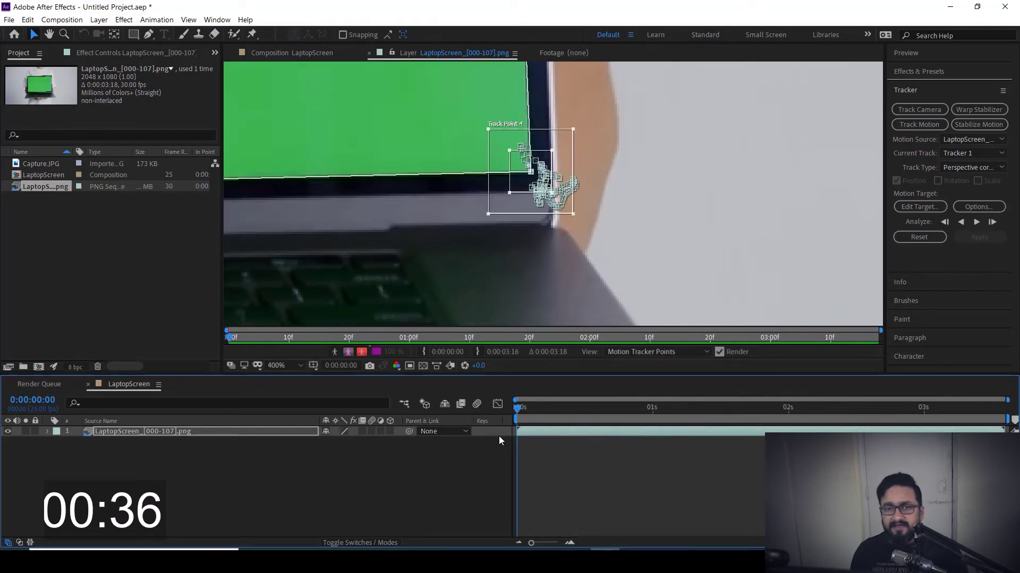
scroll(642, 243, down, 3)
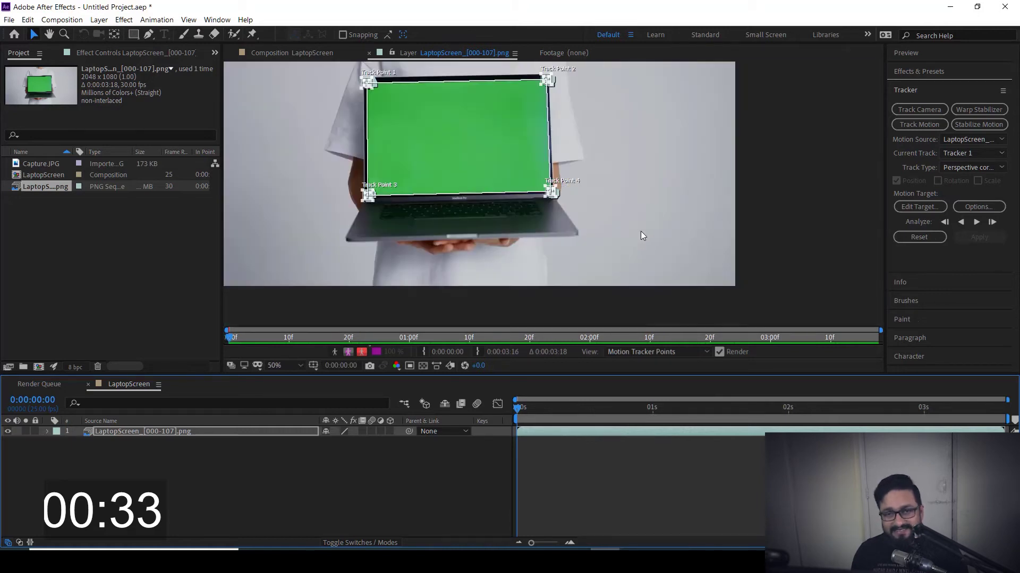
Step: Add Capture.JPG to the composition above the laptop footage, then reselect the laptop layer
click(100, 244)
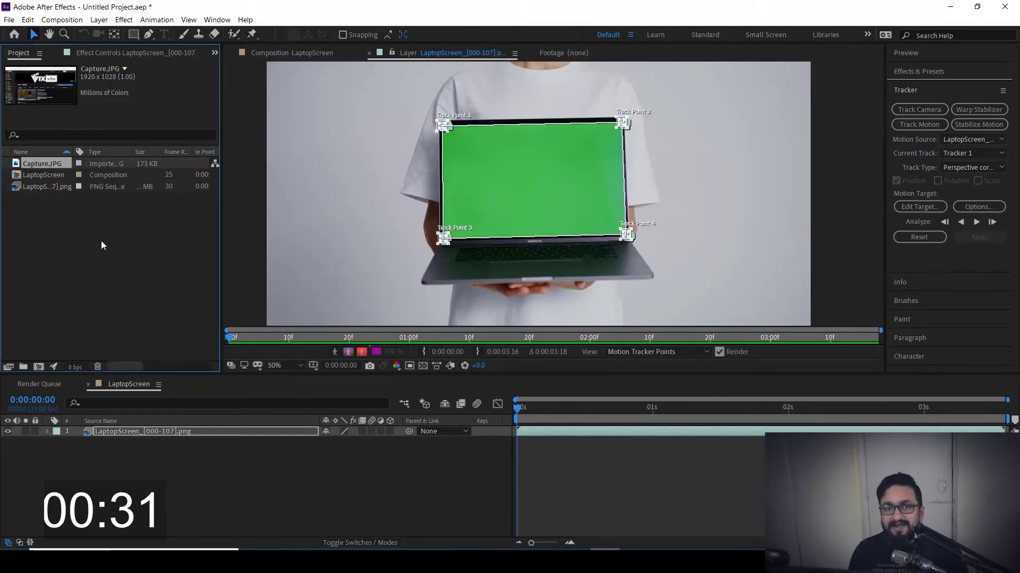
drag(49, 165, 125, 433)
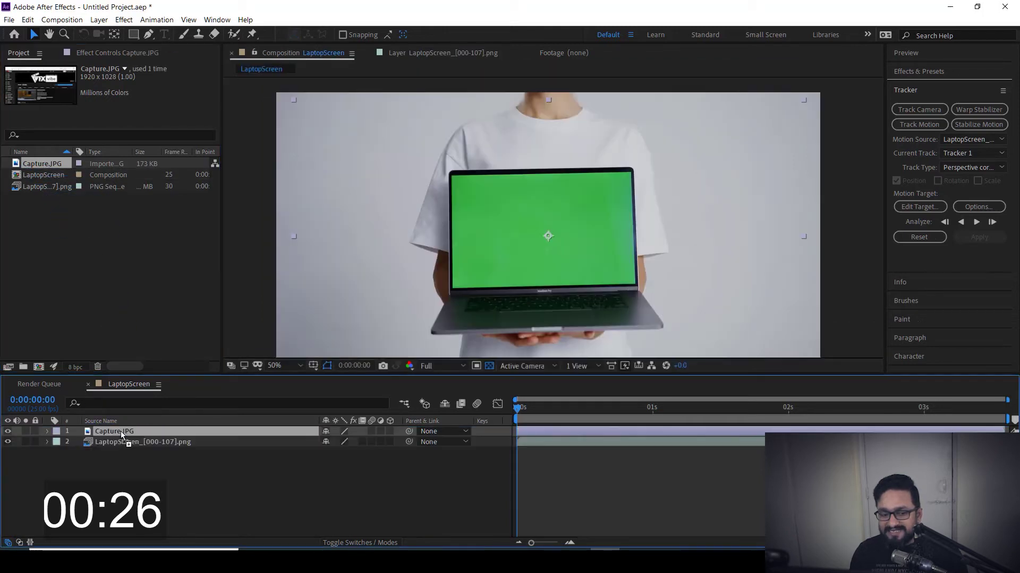
key(comma)
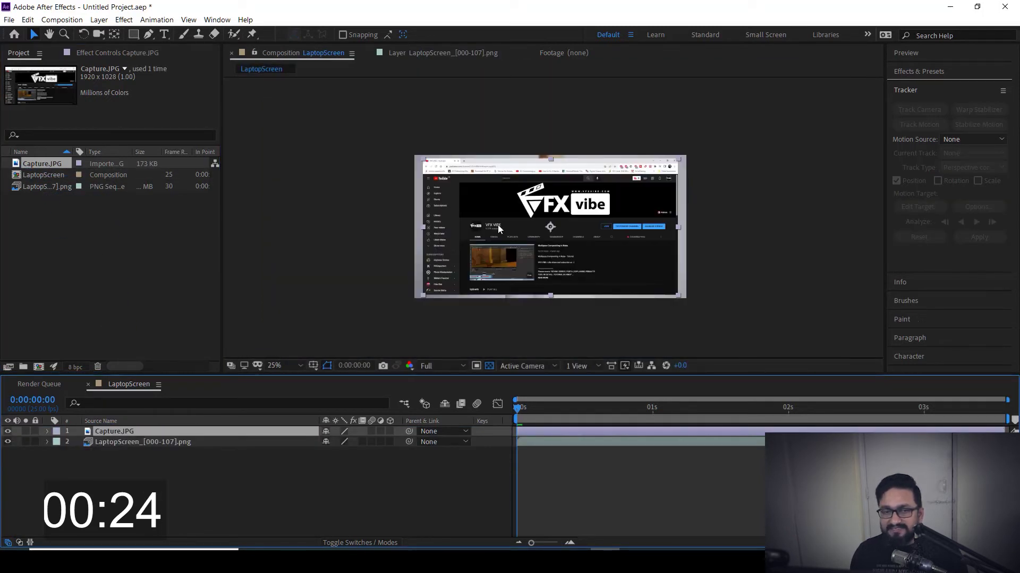
click(424, 54)
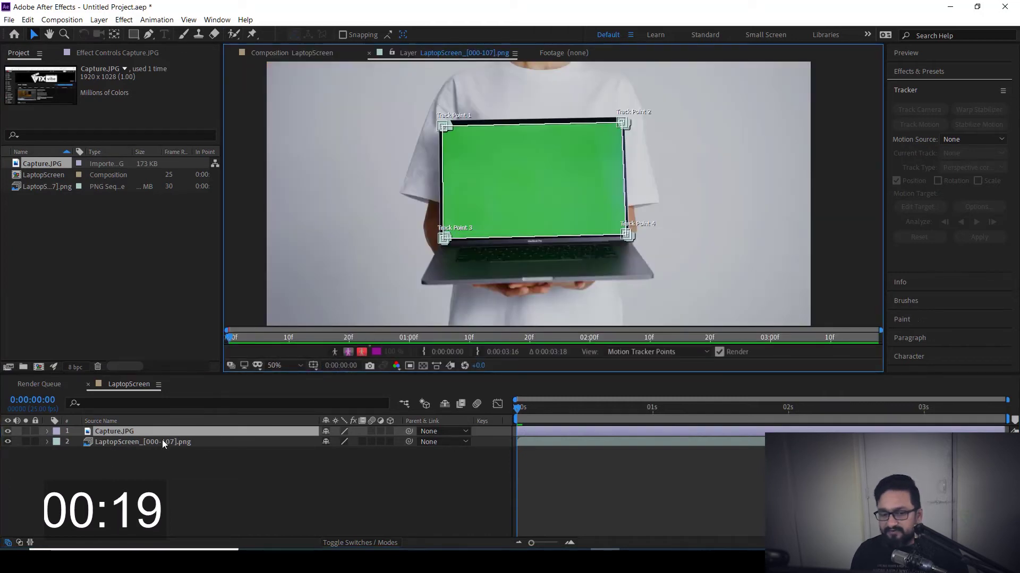
click(110, 443)
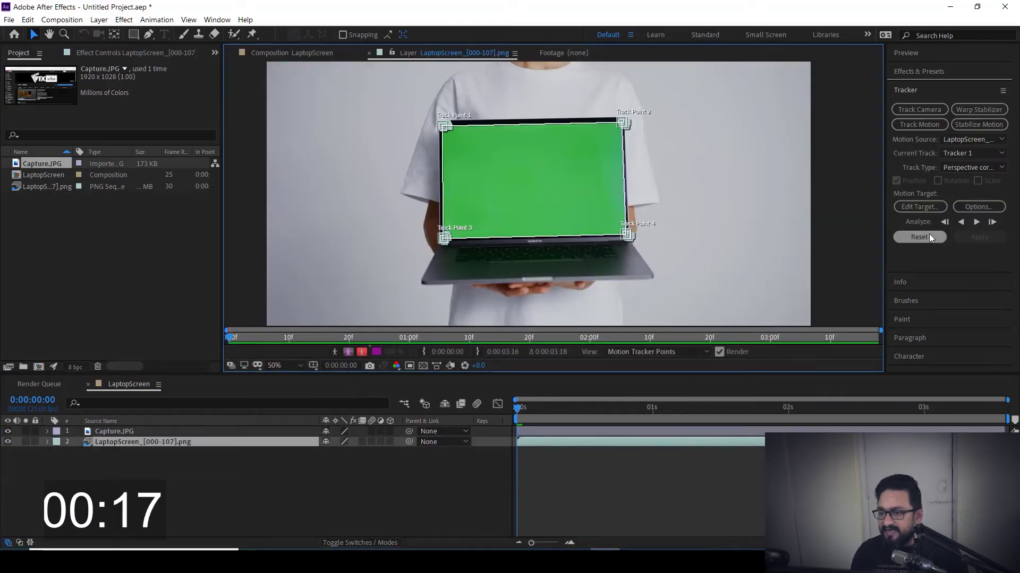
Step: Set the tracker's motion target to Capture.JPG and apply the corner-pin track
click(922, 207)
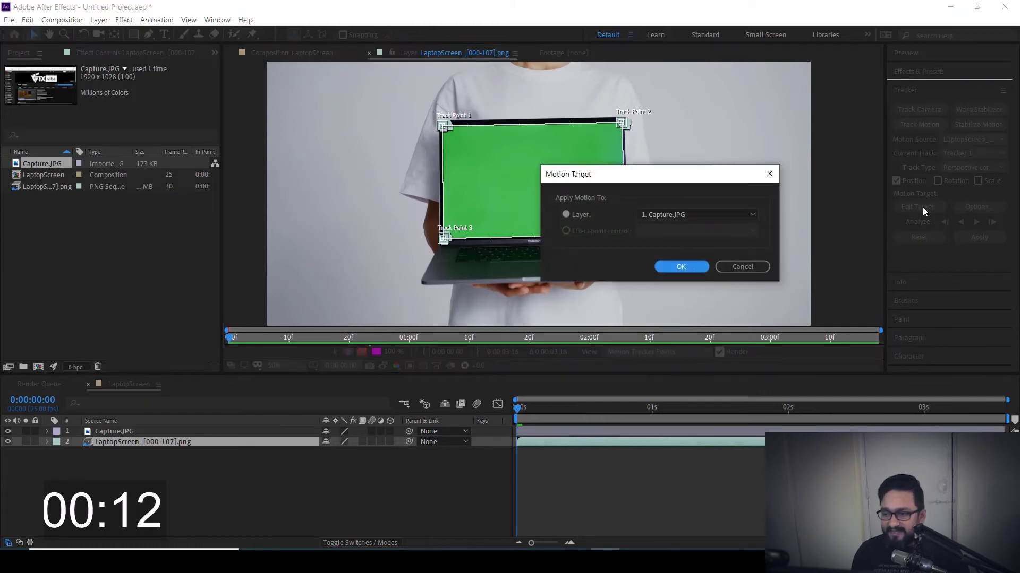
click(657, 217)
click(680, 267)
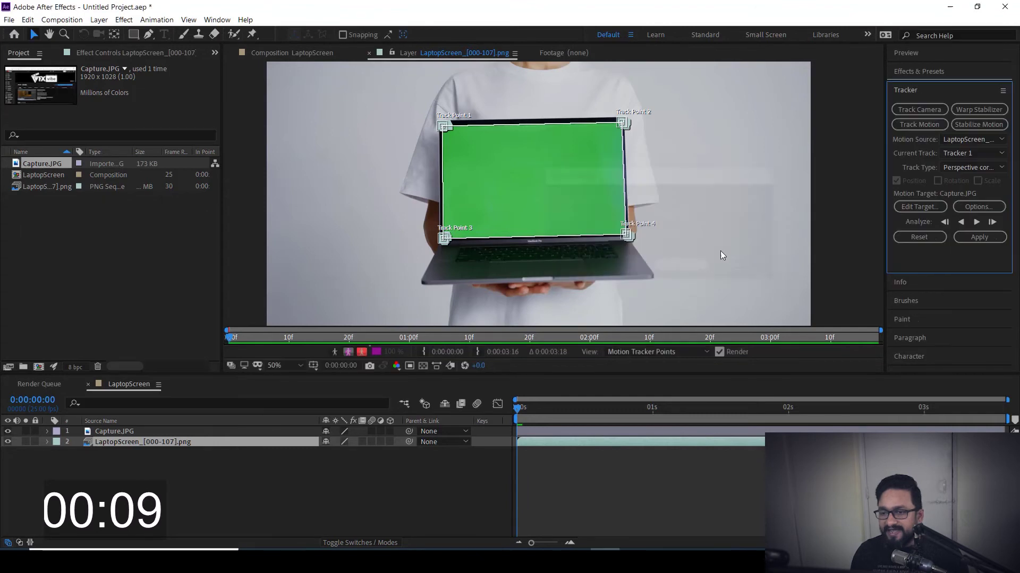
click(976, 238)
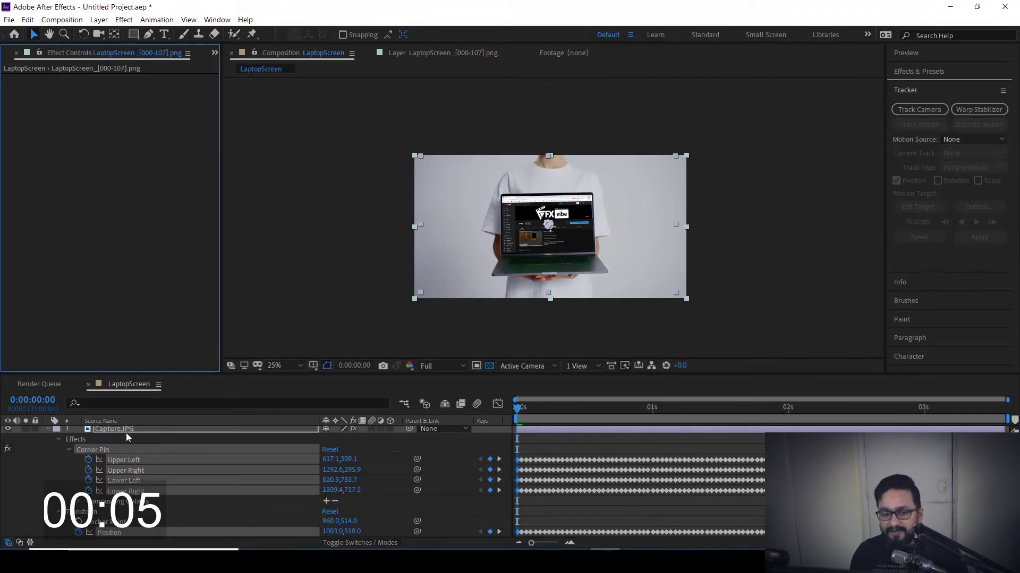
Step: Collapse Capture.JPG's properties, move to 0:00:01:06 and hide Capture.JPG
click(47, 428)
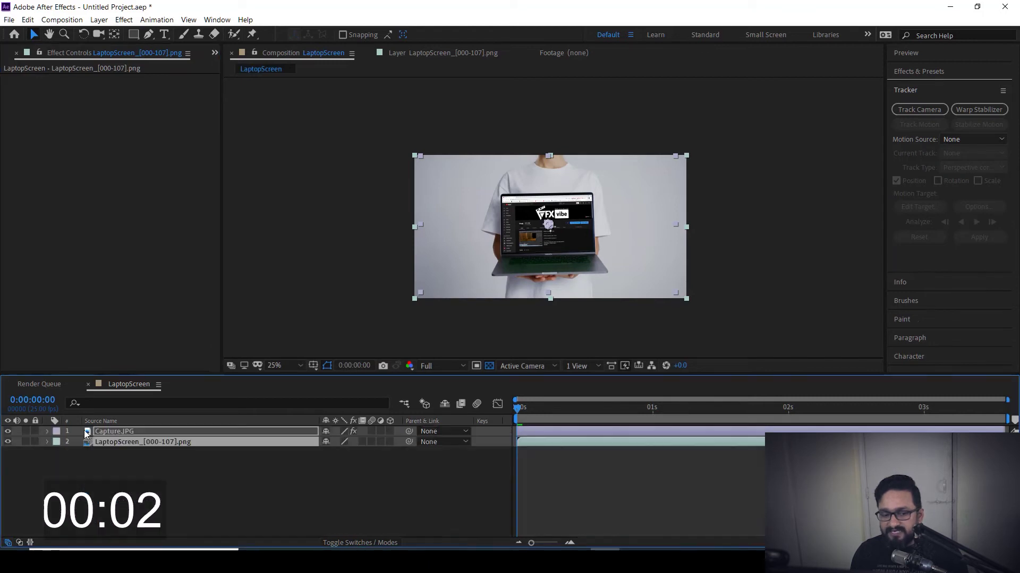
scroll(542, 217, up, 4)
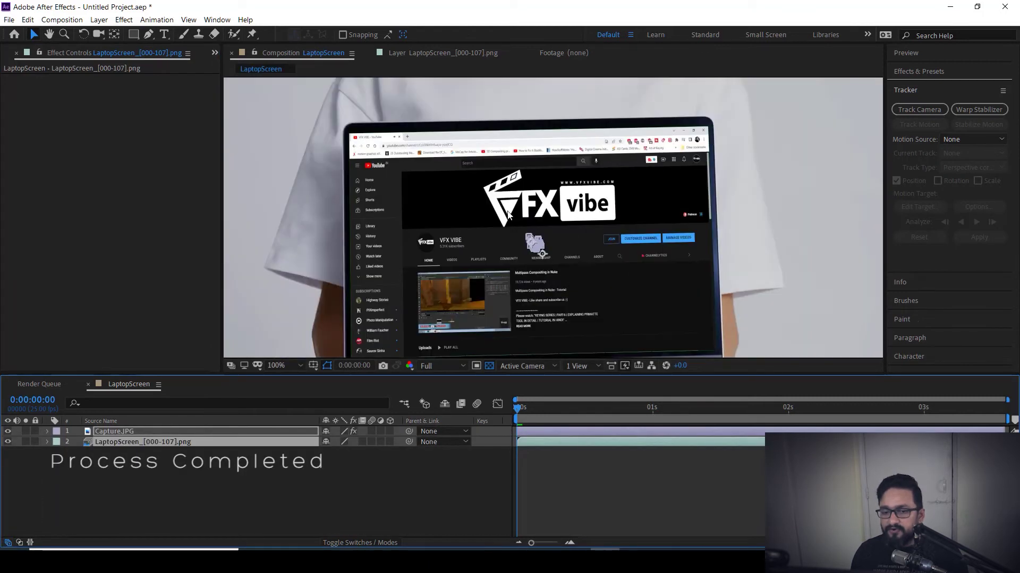
key(comma)
key(comma)
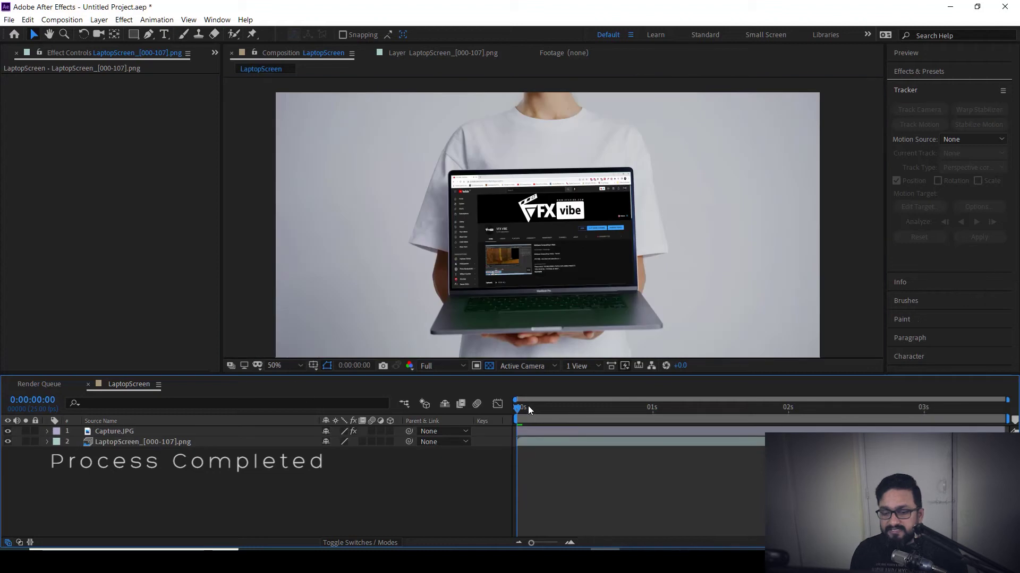
drag(521, 412, 689, 428)
click(7, 431)
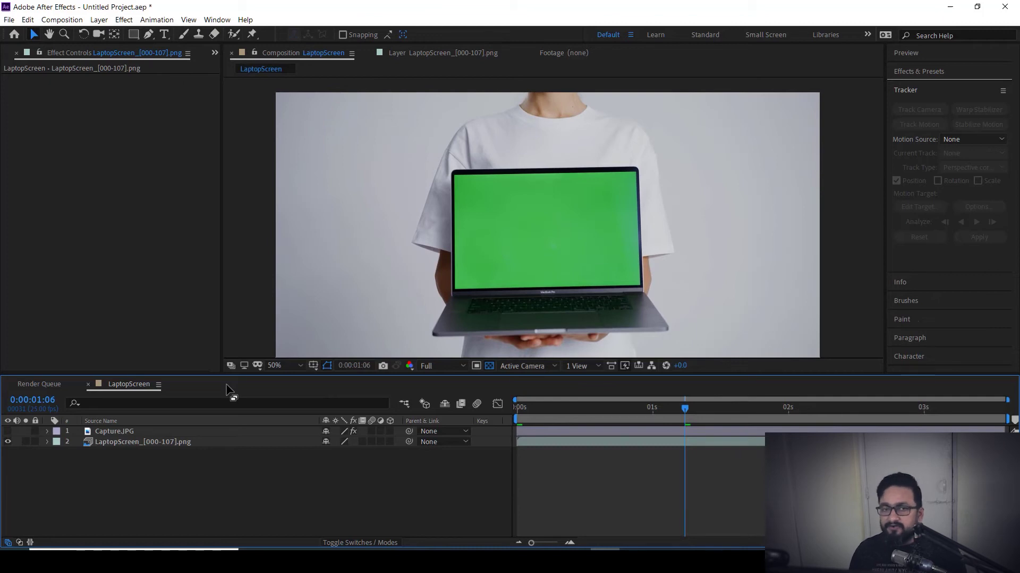
Step: Apply Keylight (1.2) from Effect > Keying to the LaptopScreen footage layer
click(127, 442)
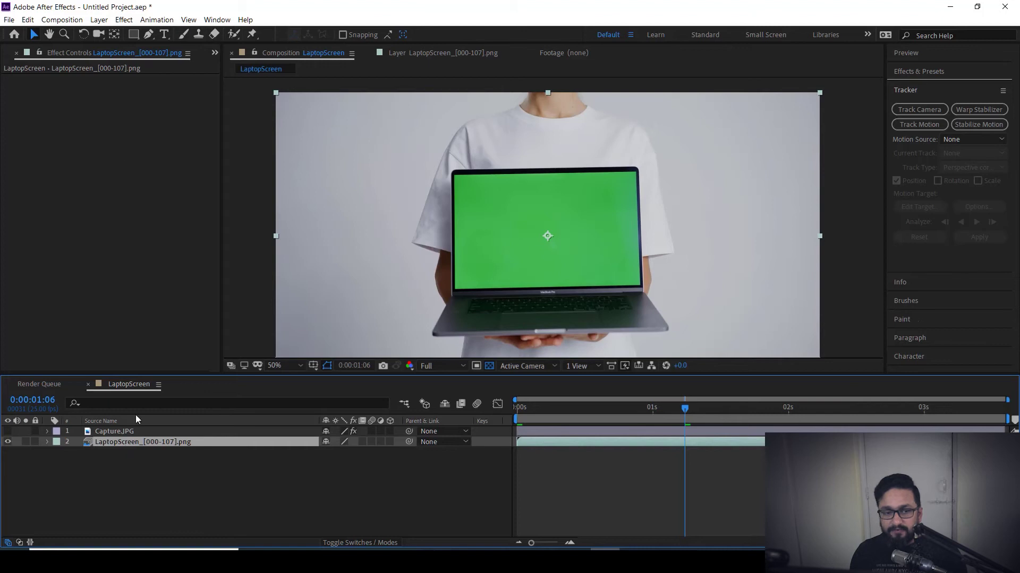
click(124, 20)
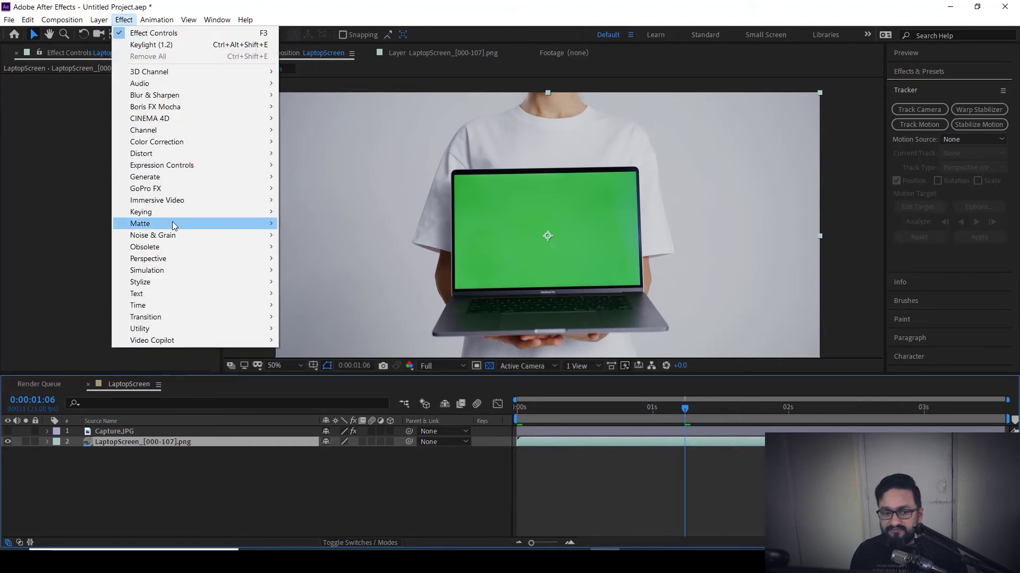
mouse_move(170, 213)
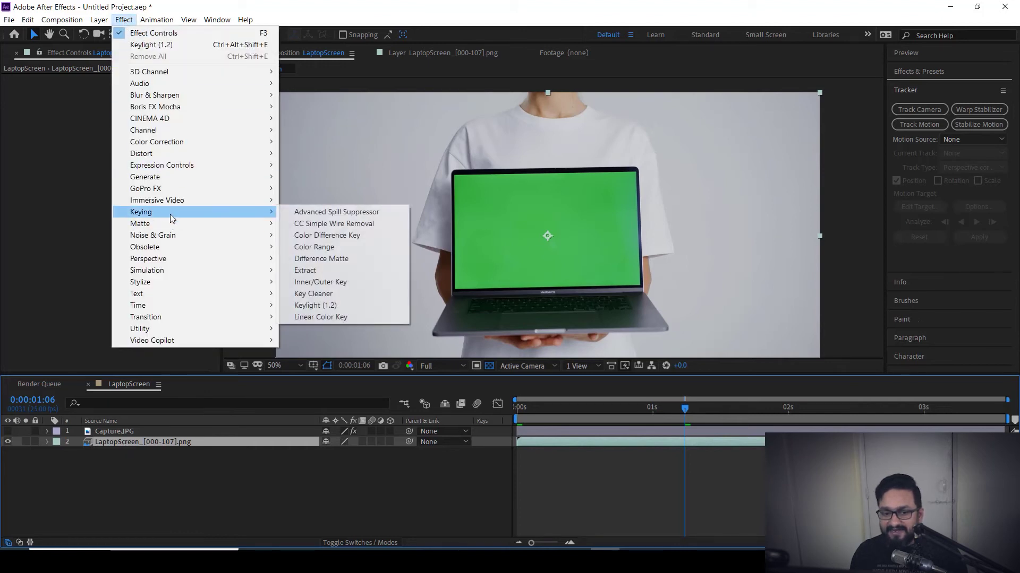
click(336, 305)
Step: Sample the laptop's green as Keylight's Screen Colour and make Capture.JPG visible again
click(142, 156)
click(547, 226)
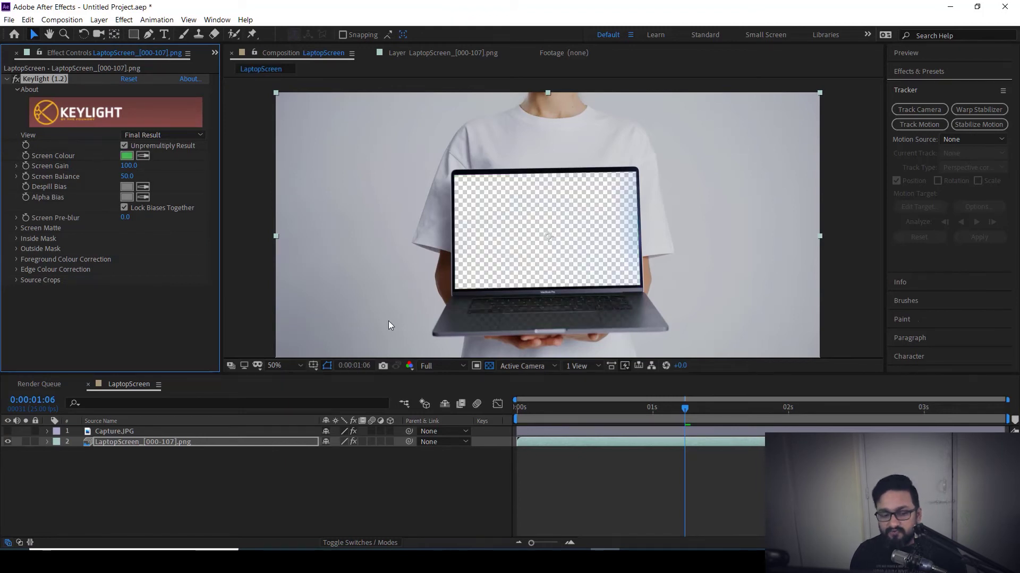
click(108, 433)
Step: Move the Capture.JPG layer below the LaptopScreen footage layer
click(8, 431)
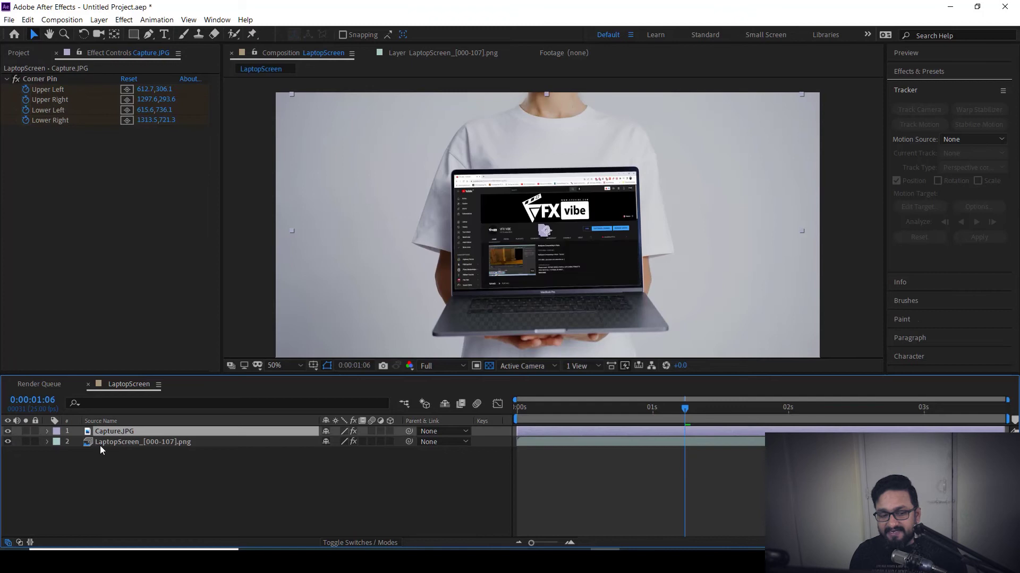
drag(116, 432, 119, 451)
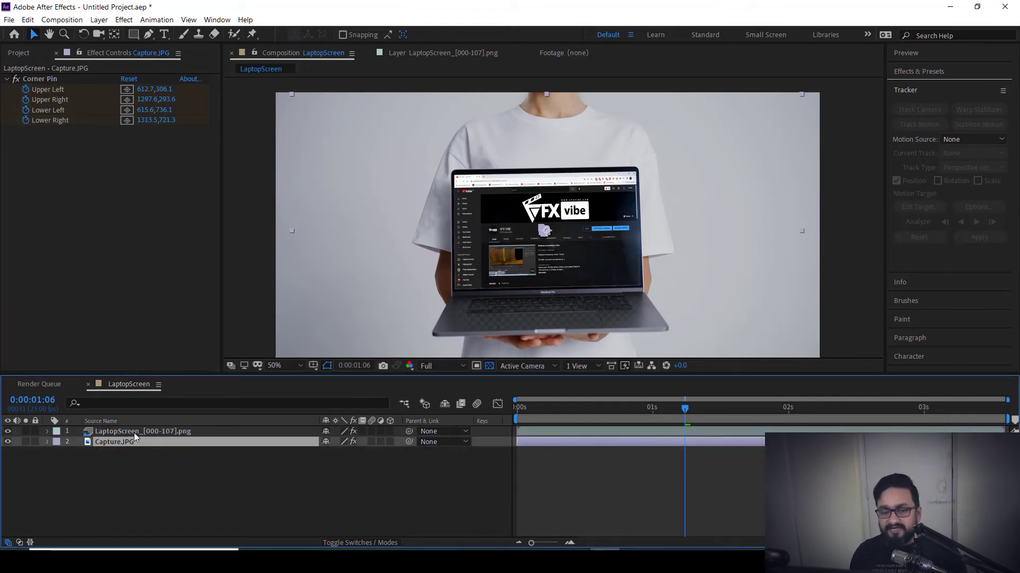
scroll(484, 240, up, 4)
scroll(482, 228, down, 2)
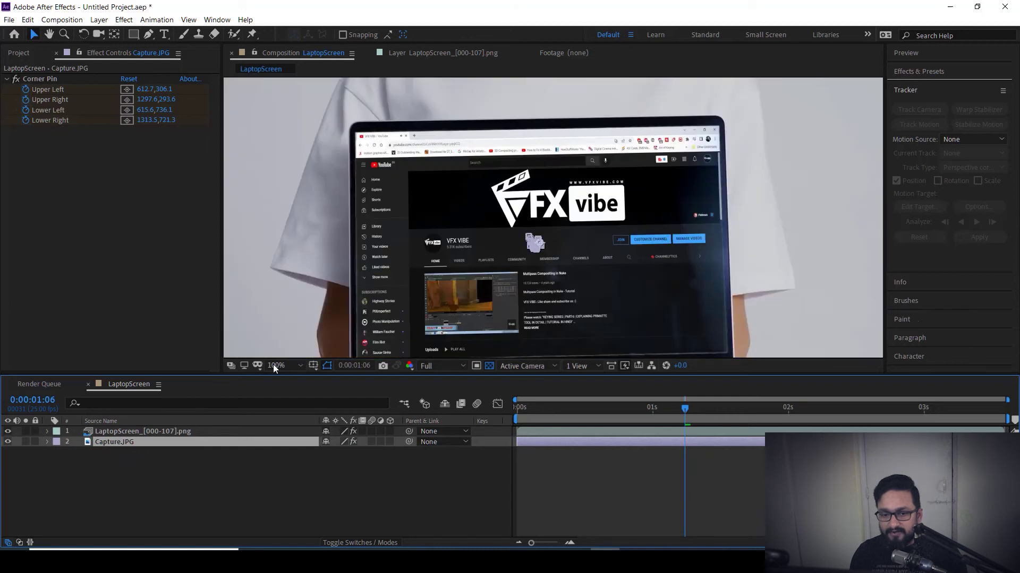
Step: Set Capture.JPG's Scale to 103%, zoom out to the full frame and return to frame 0
key(s)
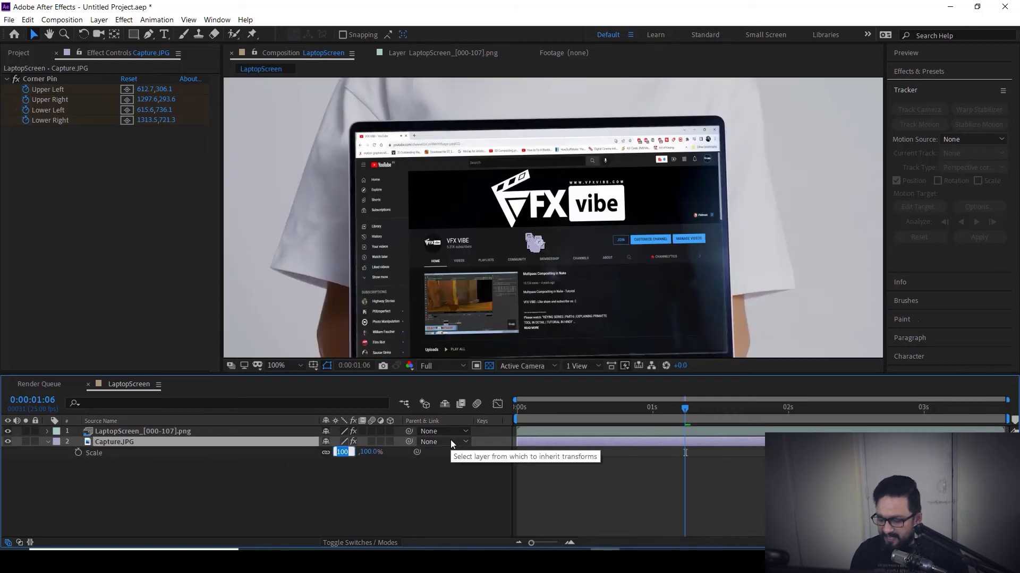
text(103)
key(Return)
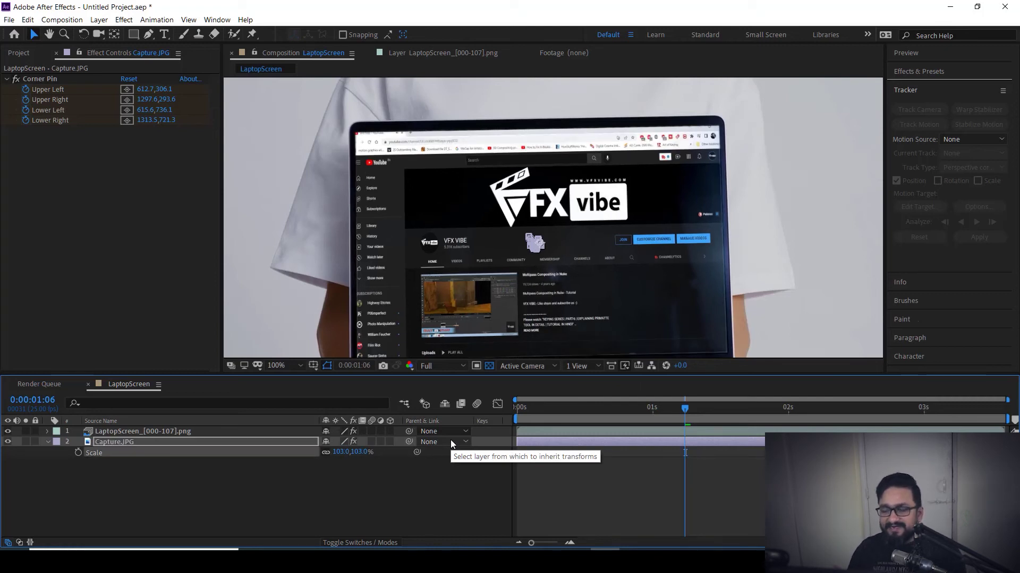
scroll(466, 249, down, 2)
click(679, 407)
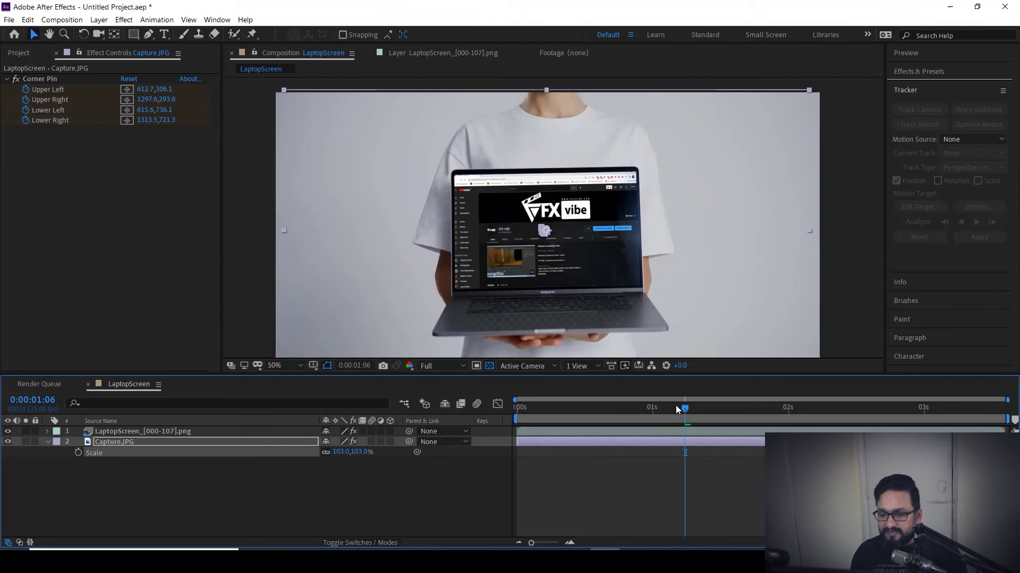
click(521, 407)
key(space)
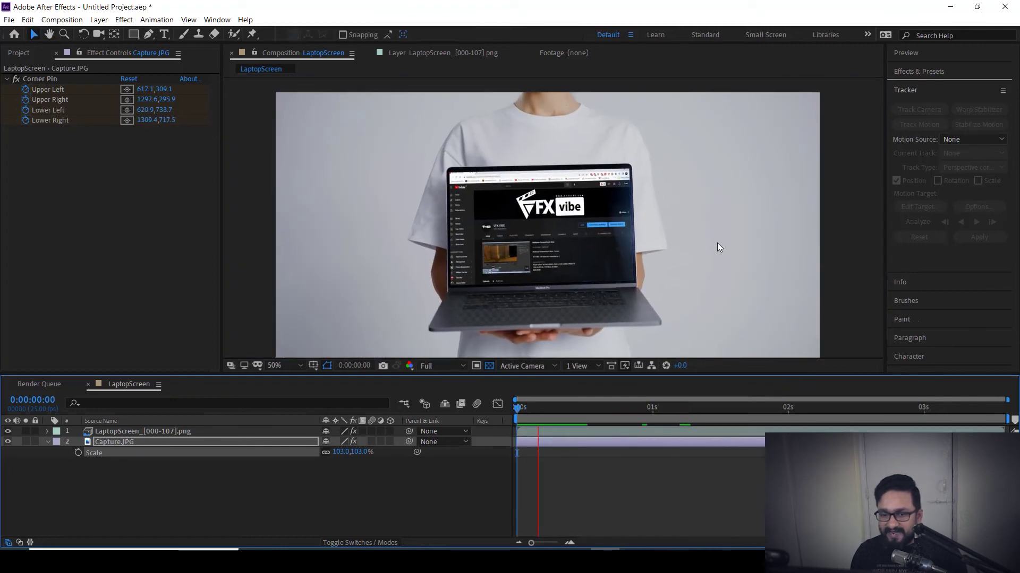